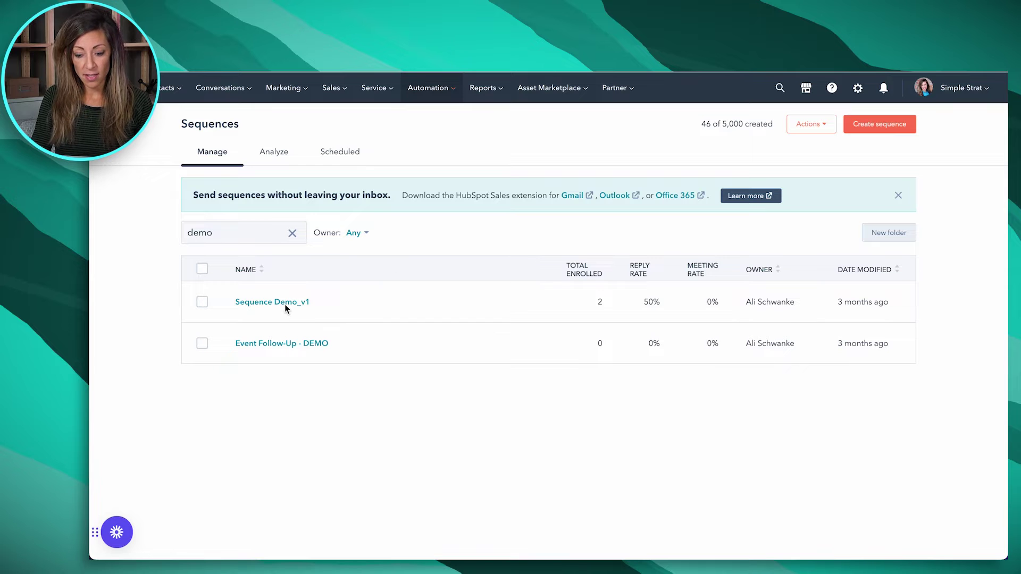
- Open Sequence Demo_v1 from the demo-filtered sequences list in the sequence editor
click(475, 302)
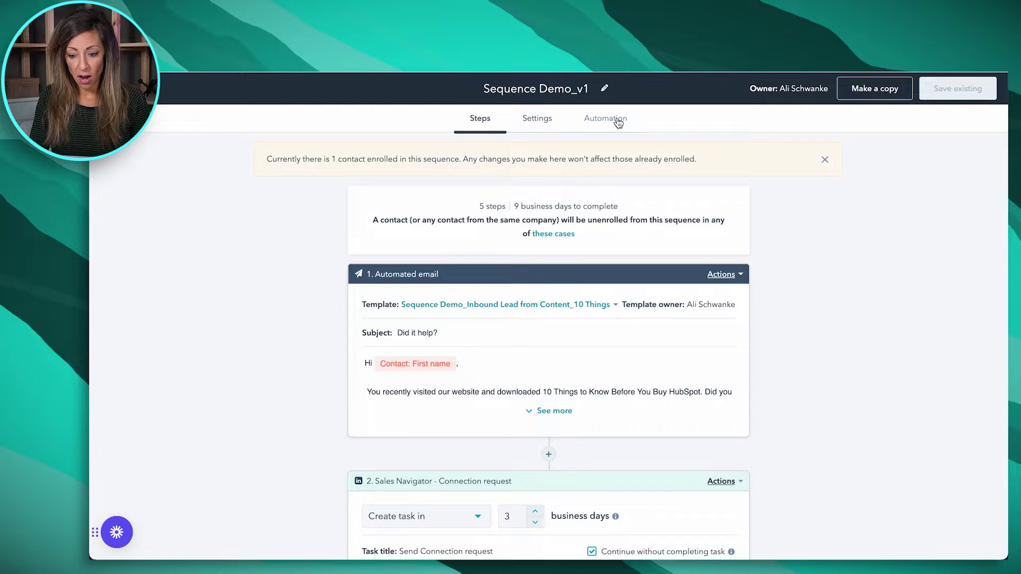
- Switch Sequence Demo_v1 to its Automation tab to view the sequence's workflows
click(618, 122)
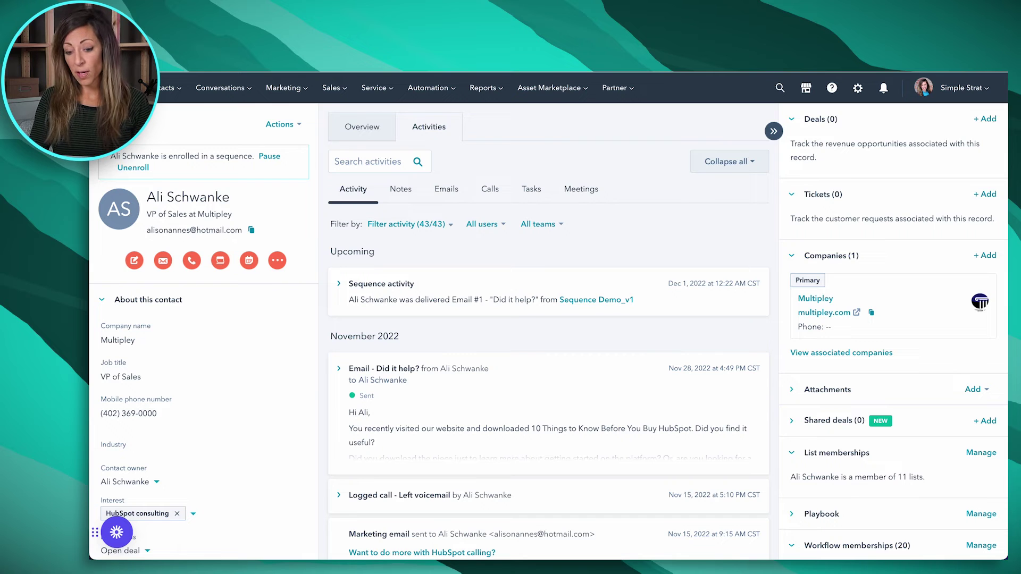
- Start then cancel unenrolling the contact, and open Sequence Demo_v1's enrollments list instead
click(134, 168)
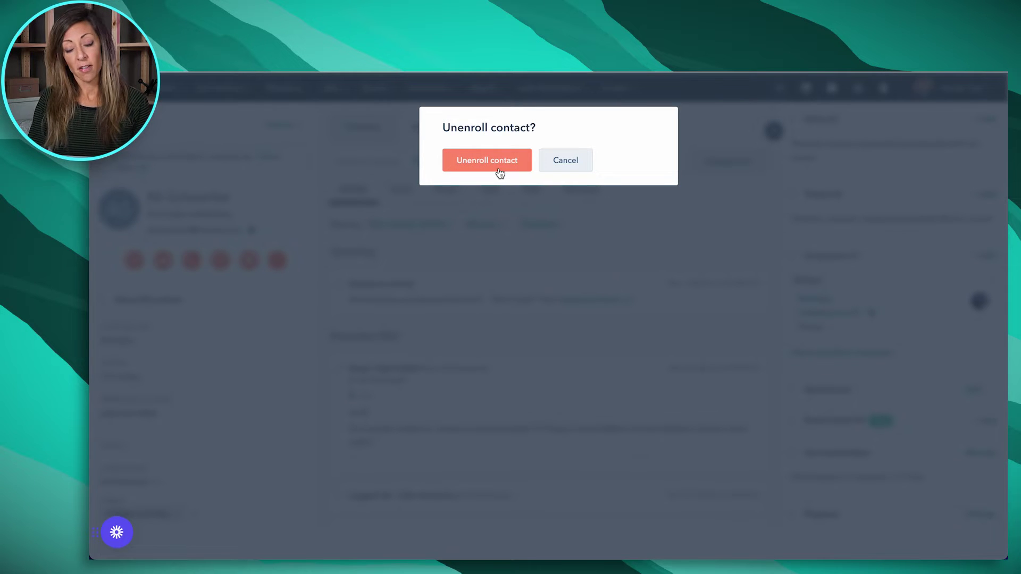
click(579, 164)
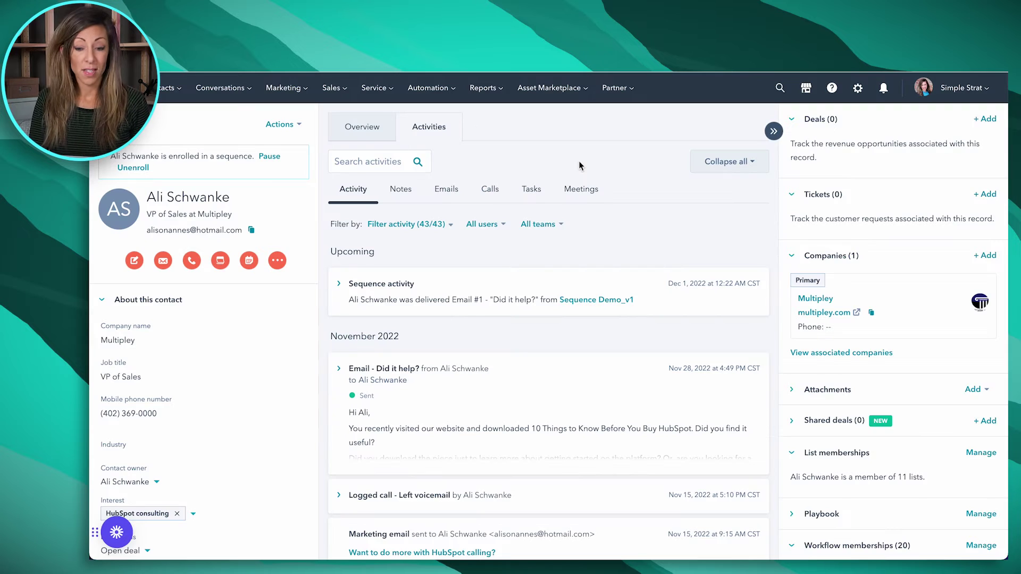
click(596, 300)
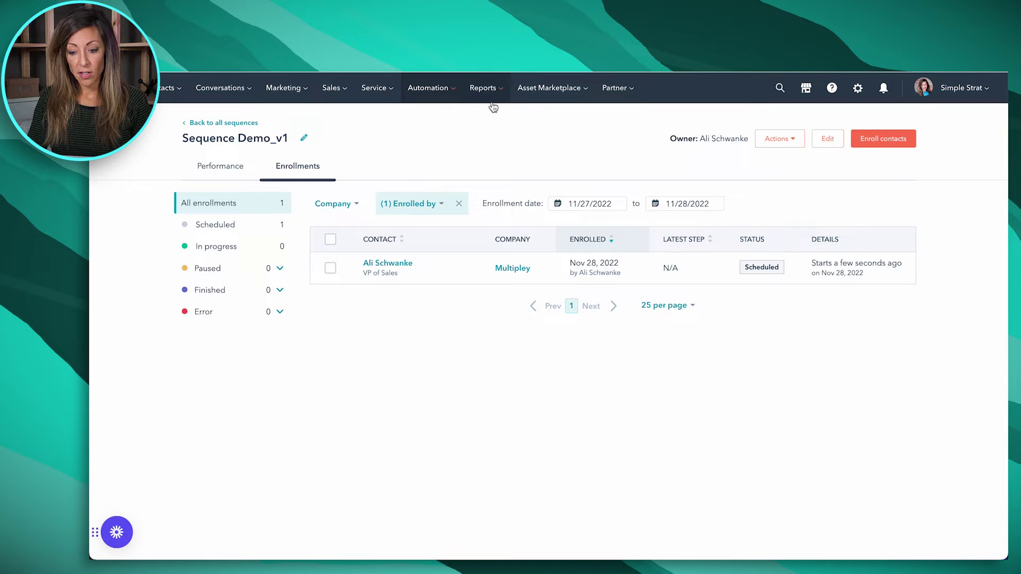
click(438, 90)
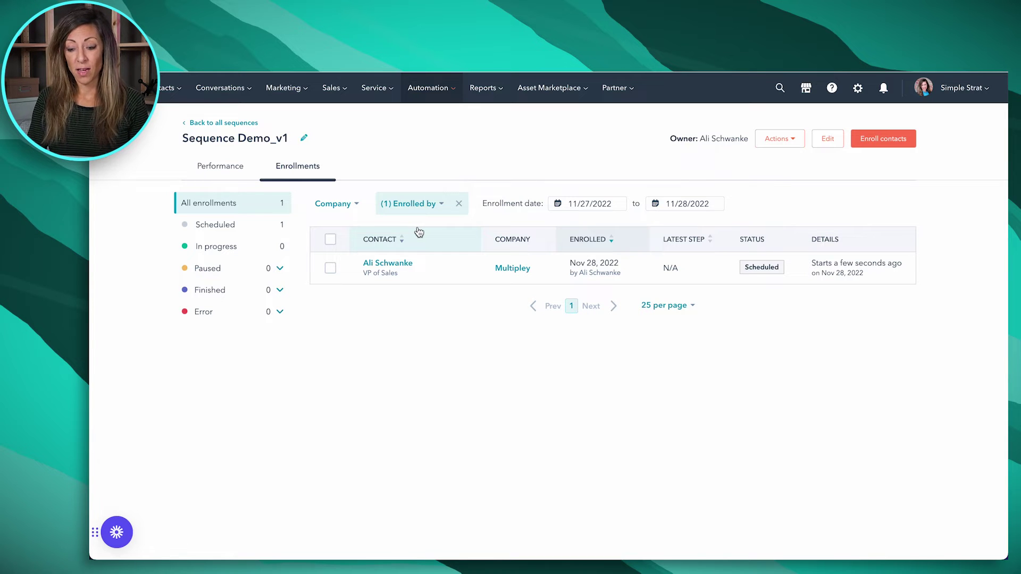
click(412, 204)
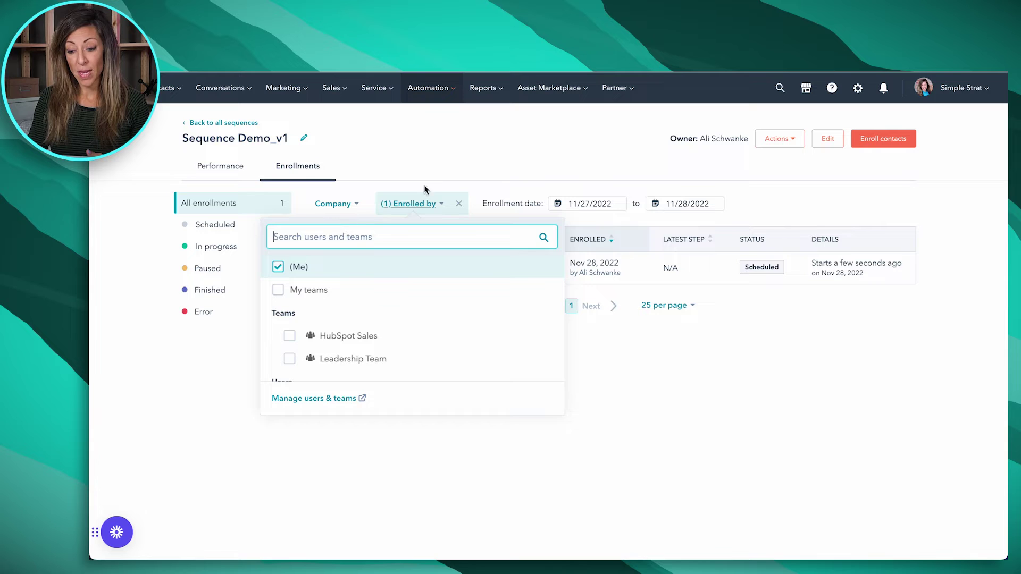
click(549, 198)
mouse_move(404, 274)
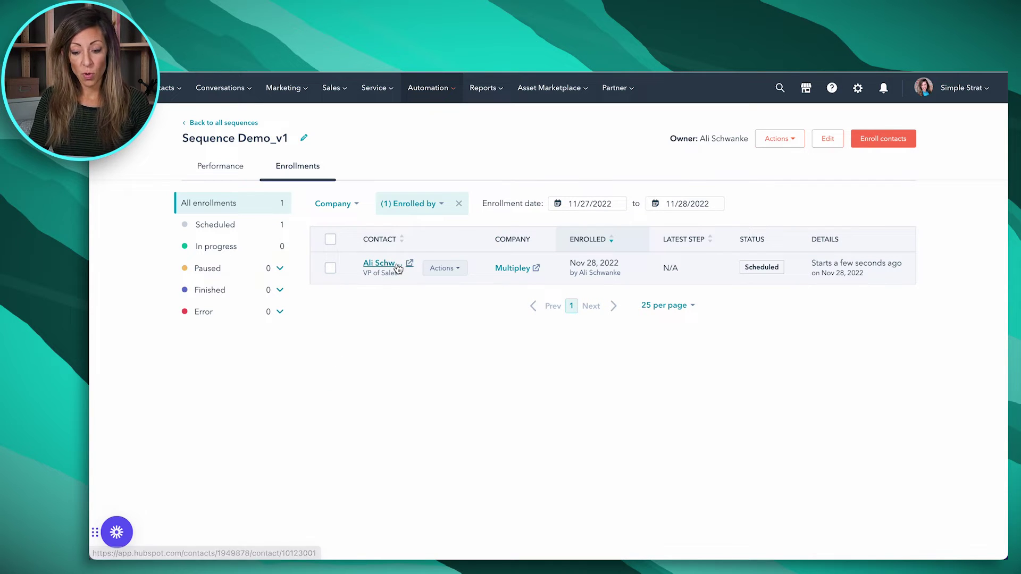
click(330, 269)
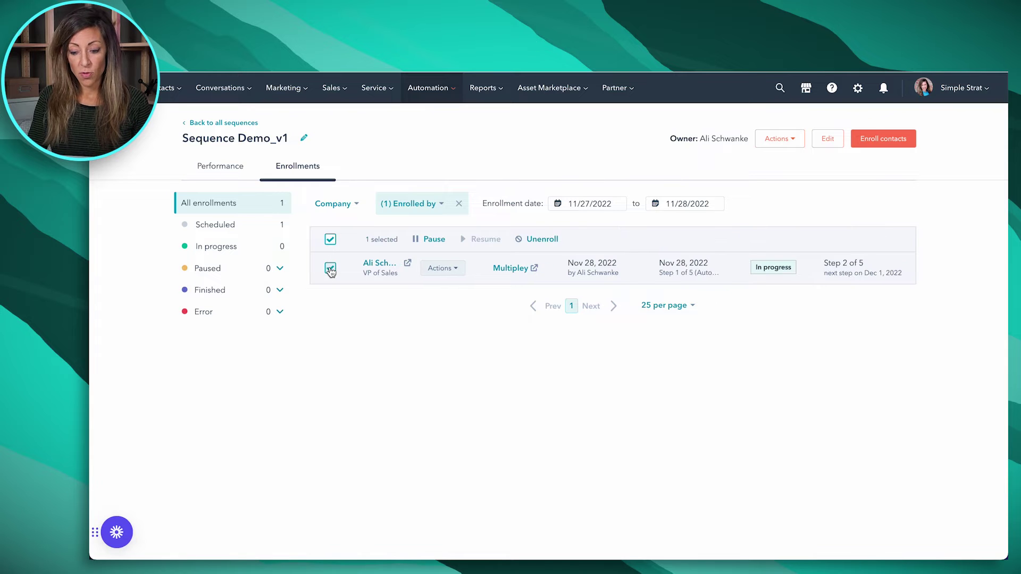
click(545, 240)
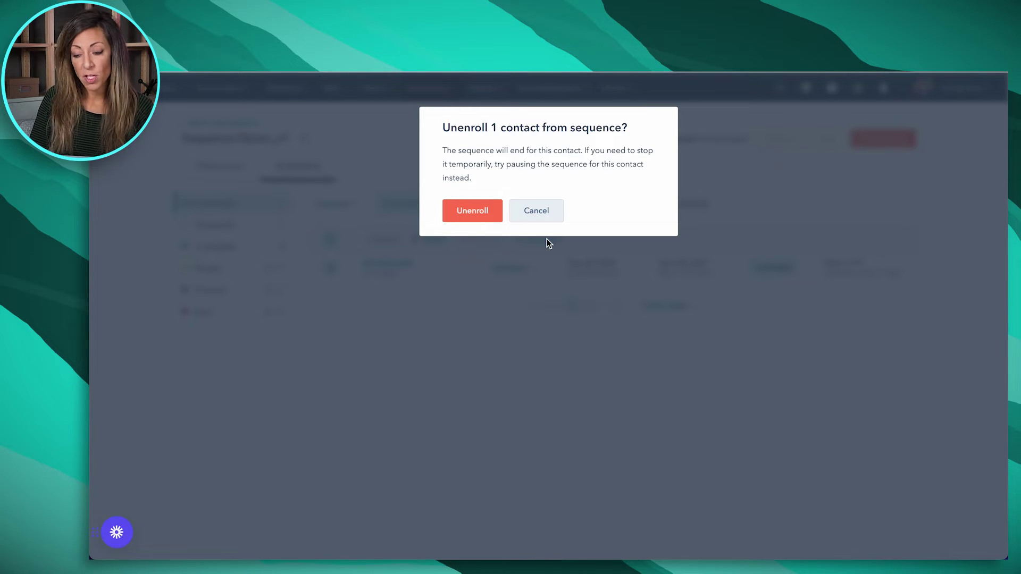
click(538, 212)
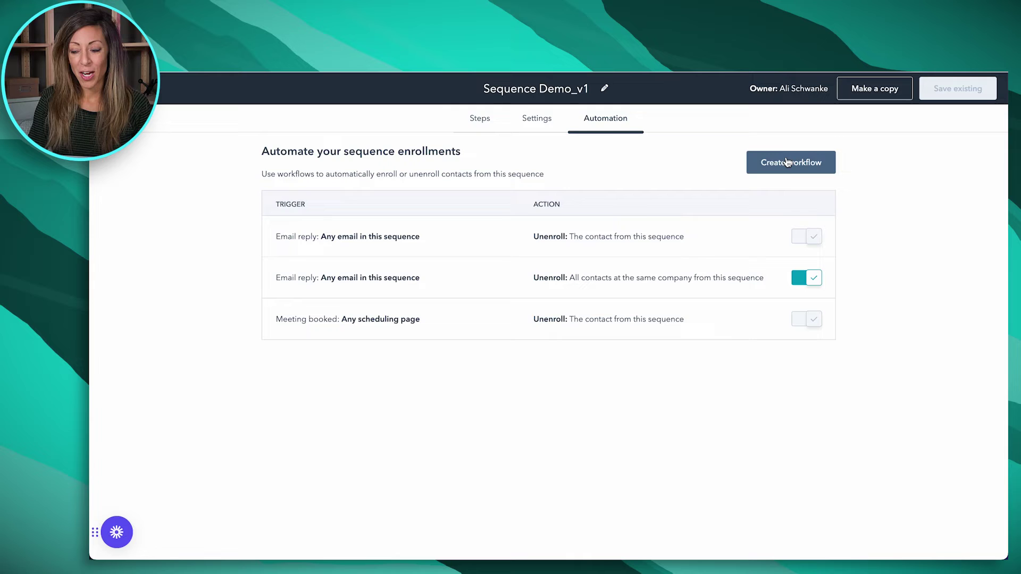
- Create a new sequence workflow with a Form submission trigger of 'Contact submits any form'
click(786, 164)
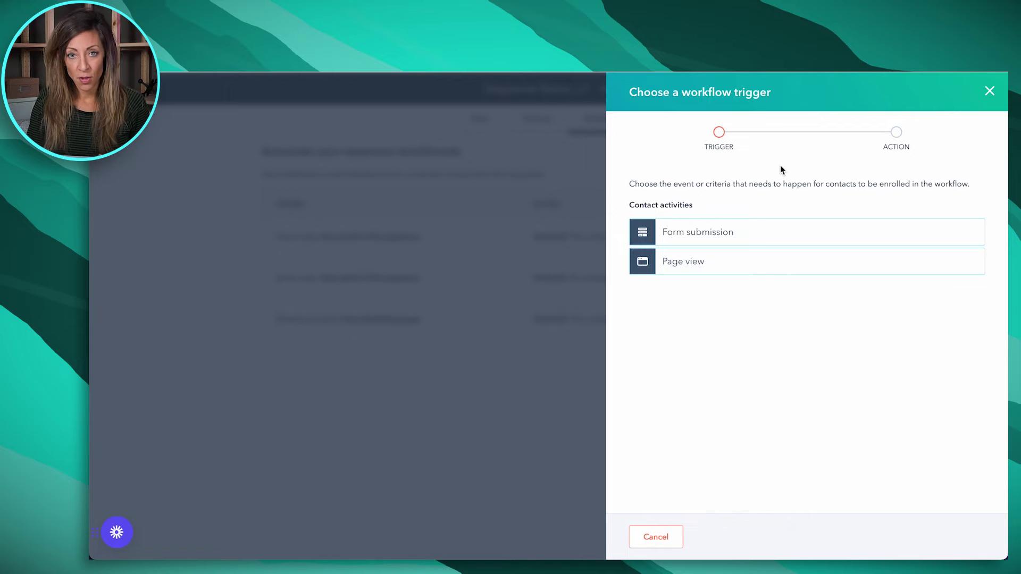
click(697, 239)
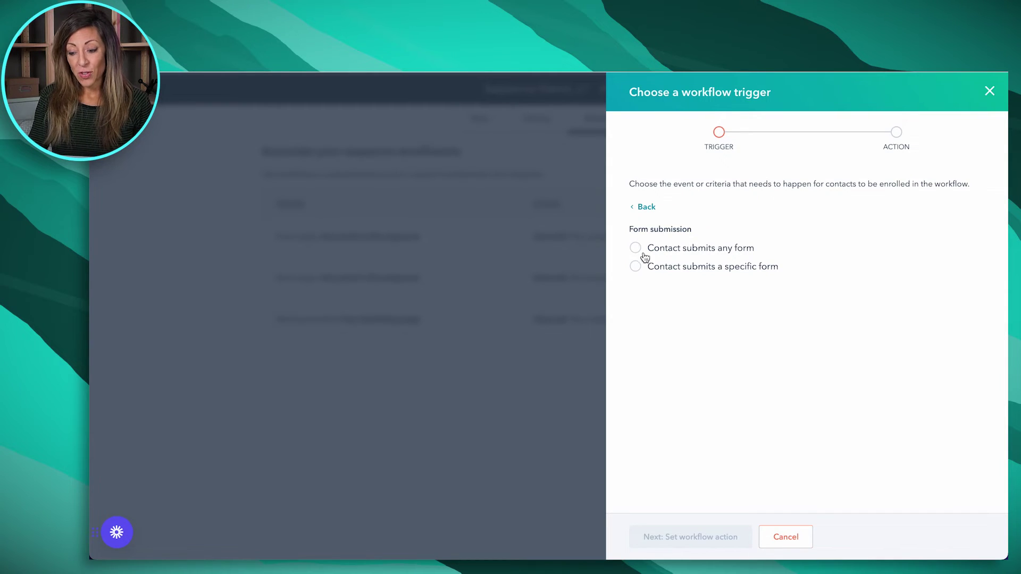
click(636, 248)
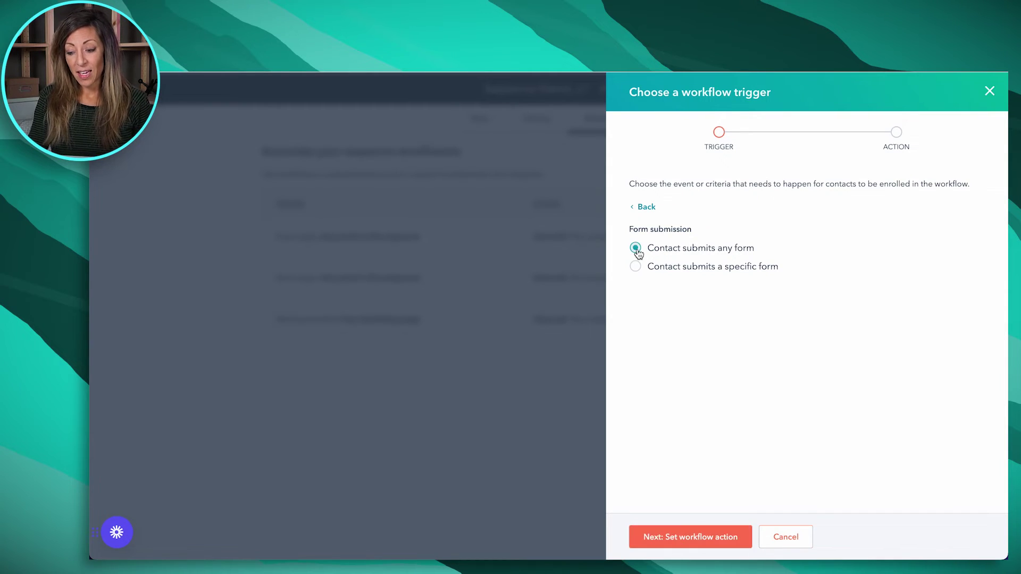
click(687, 539)
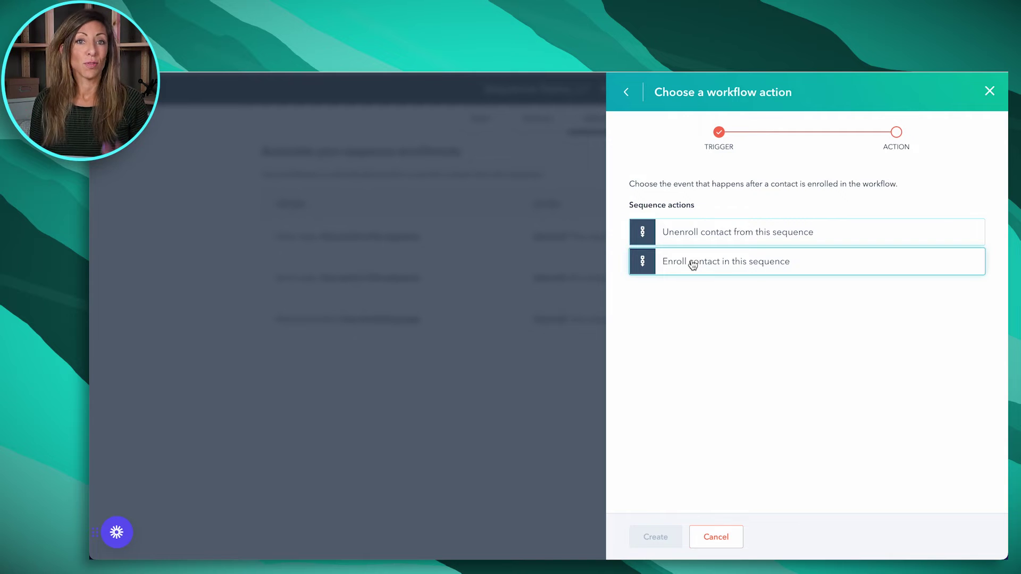
click(627, 94)
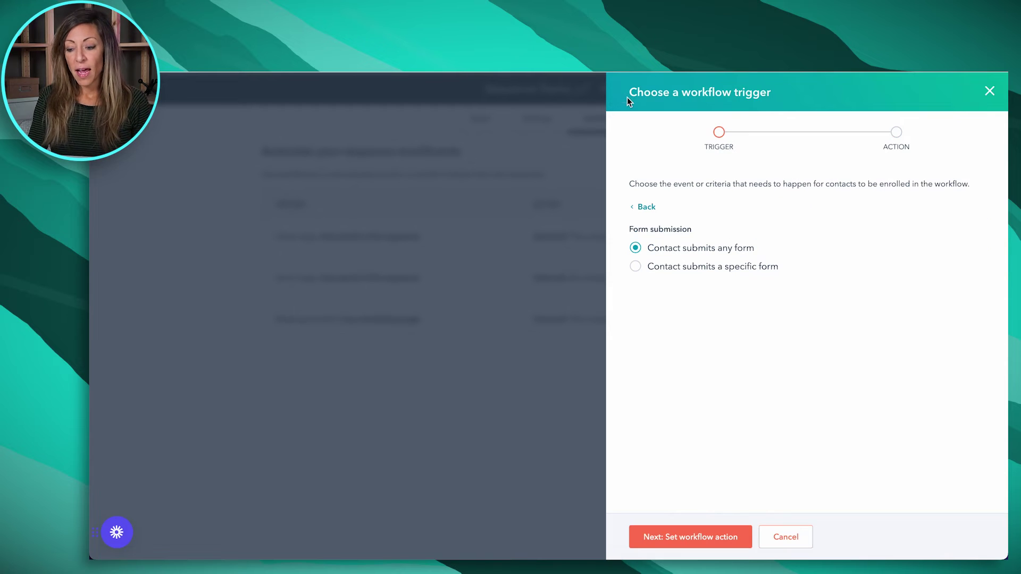
- Try 'Contact submits a specific form', close the form list unchosen, and return to trigger types
click(636, 268)
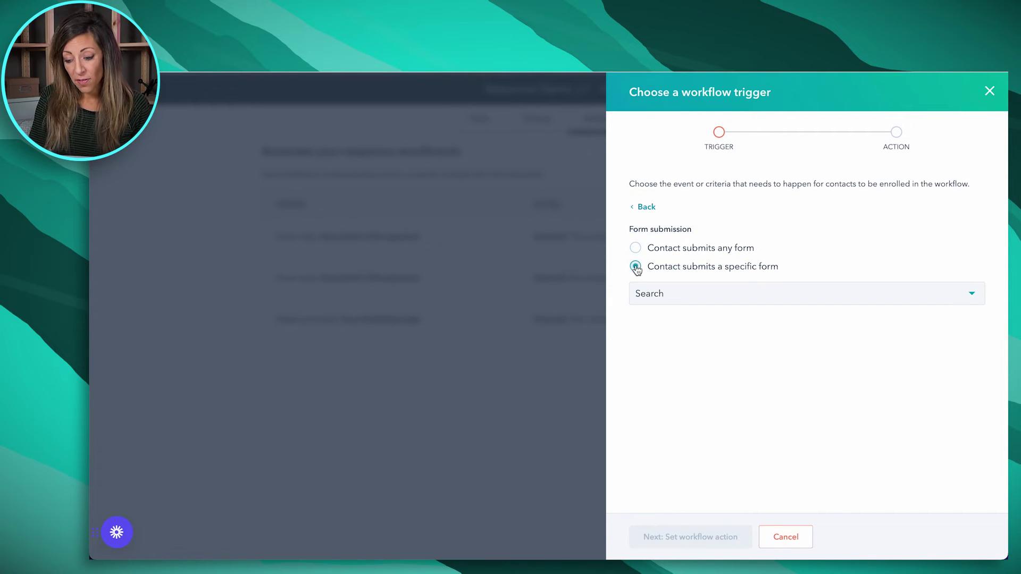
click(676, 295)
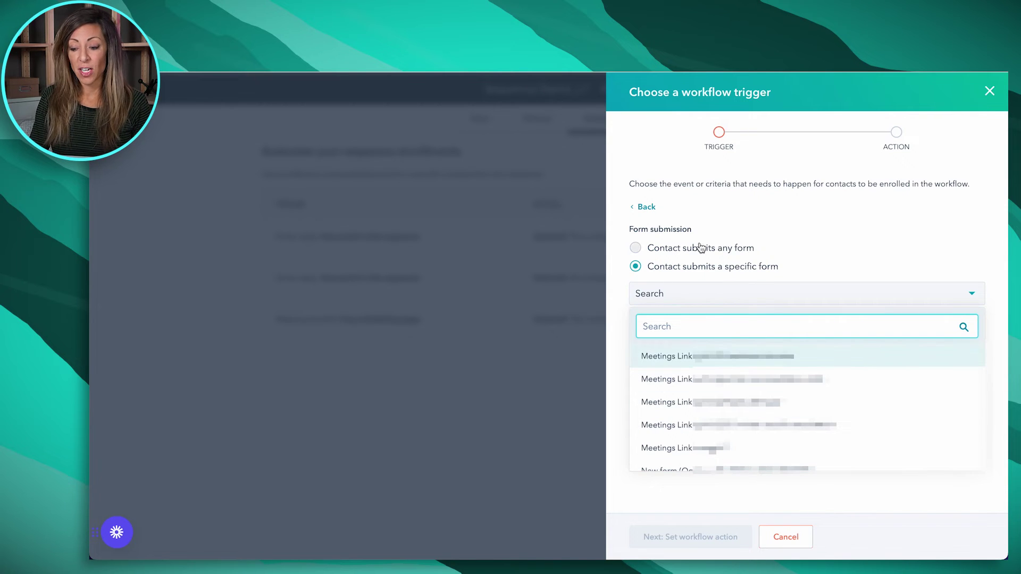
click(796, 266)
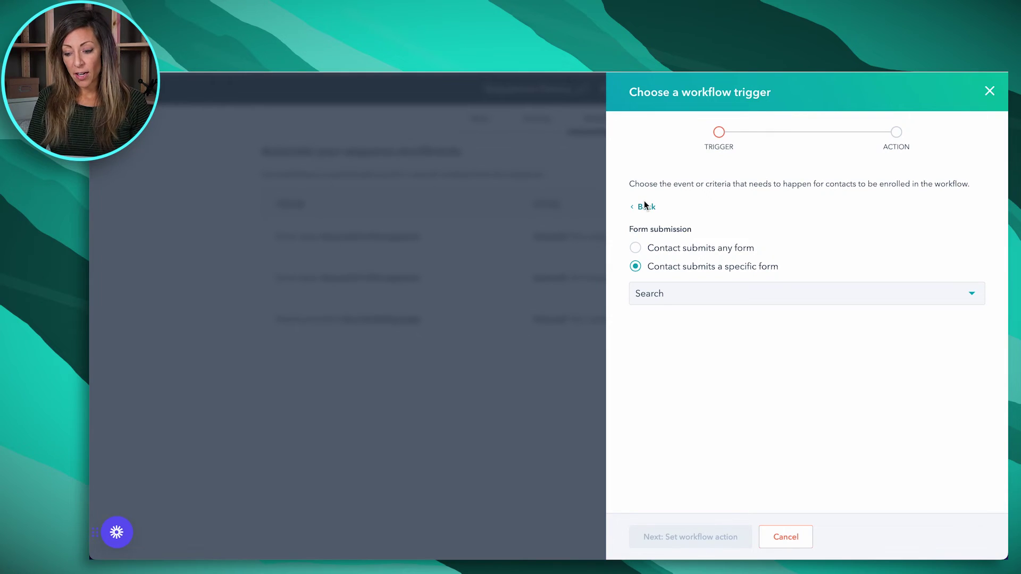
click(645, 206)
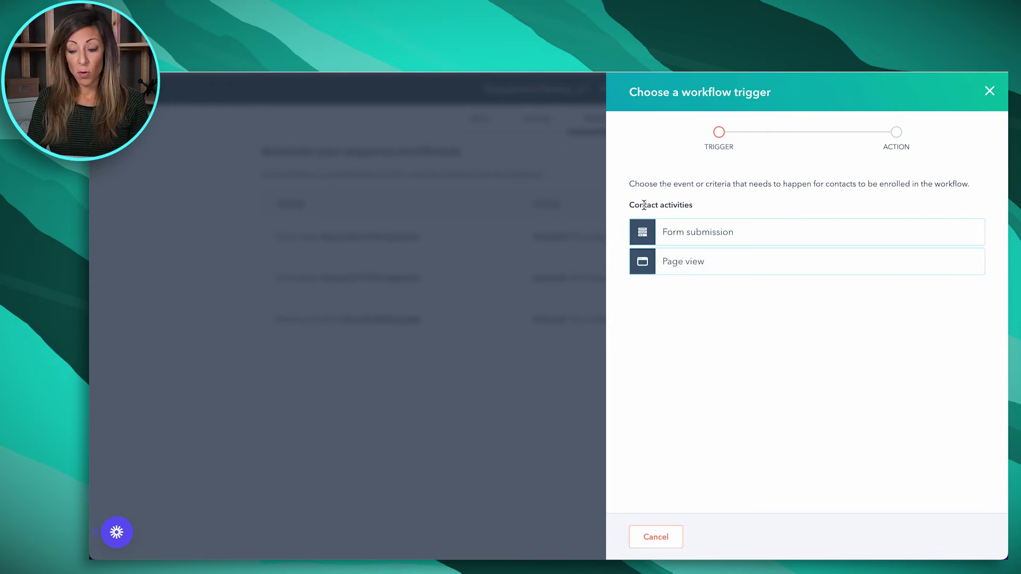
- Try the Page view 'URL containing' trigger, then switch the trigger back to Form submission
click(695, 260)
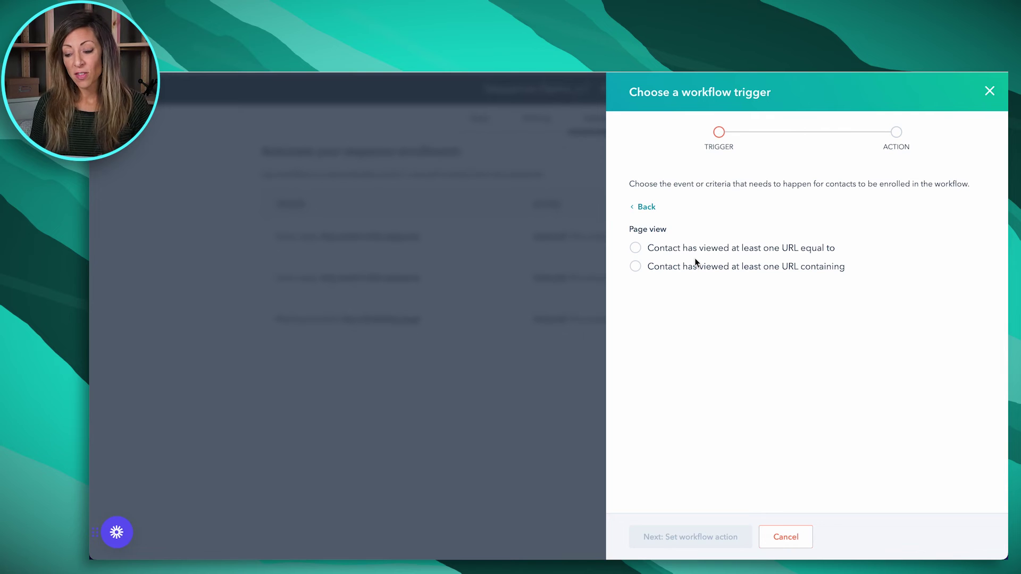
click(638, 268)
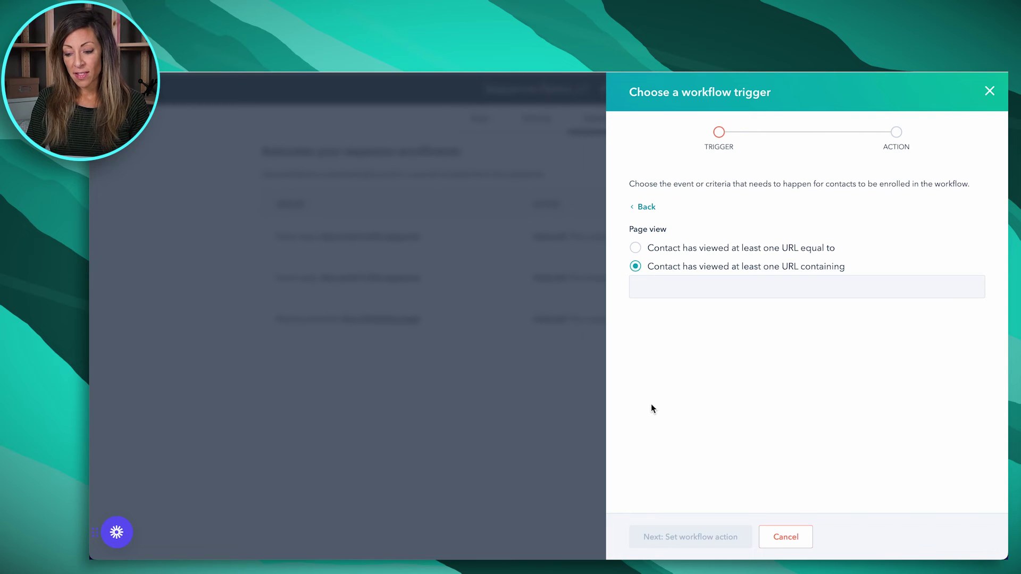
click(673, 298)
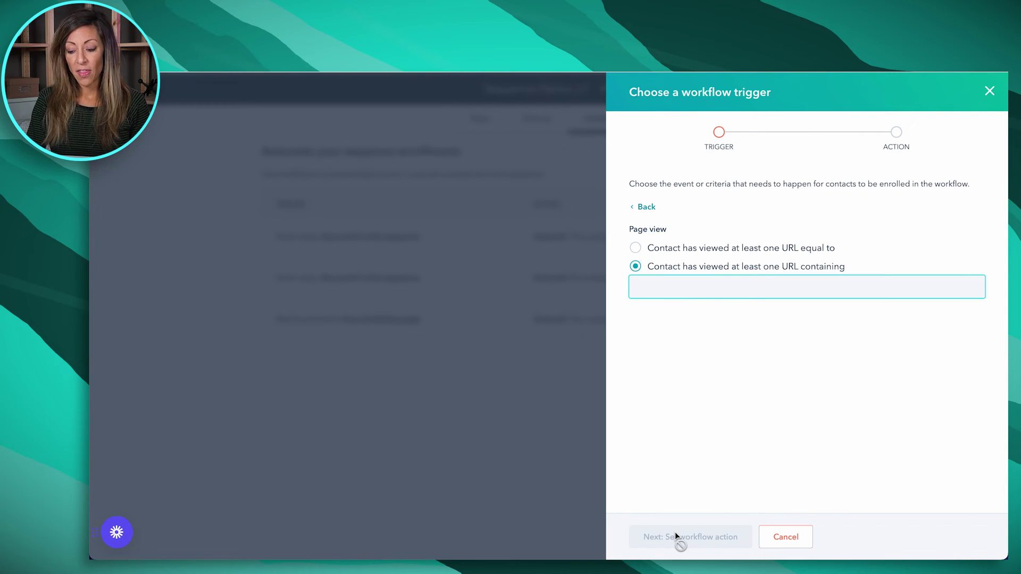
mouse_move(635, 537)
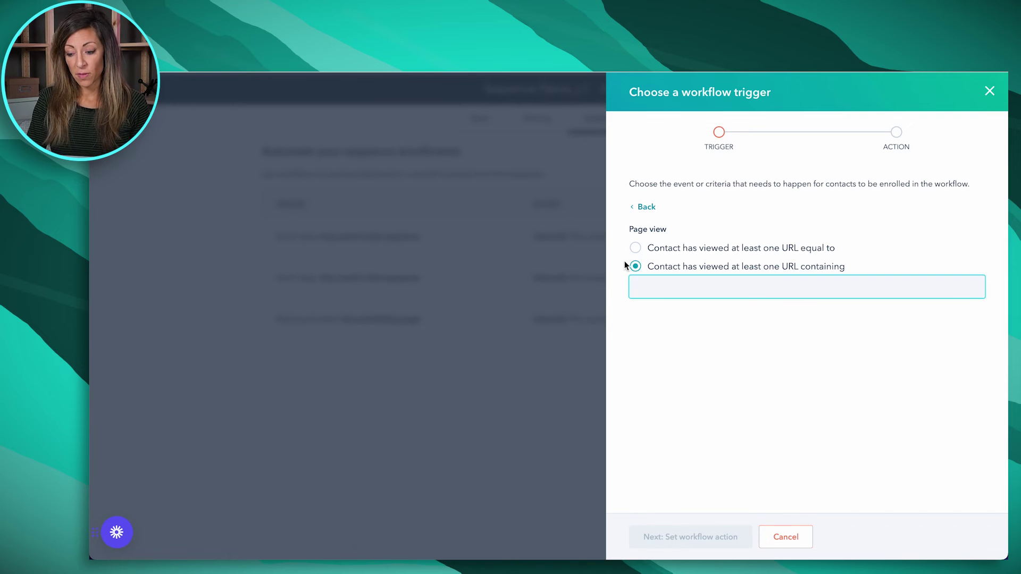
click(645, 207)
click(677, 242)
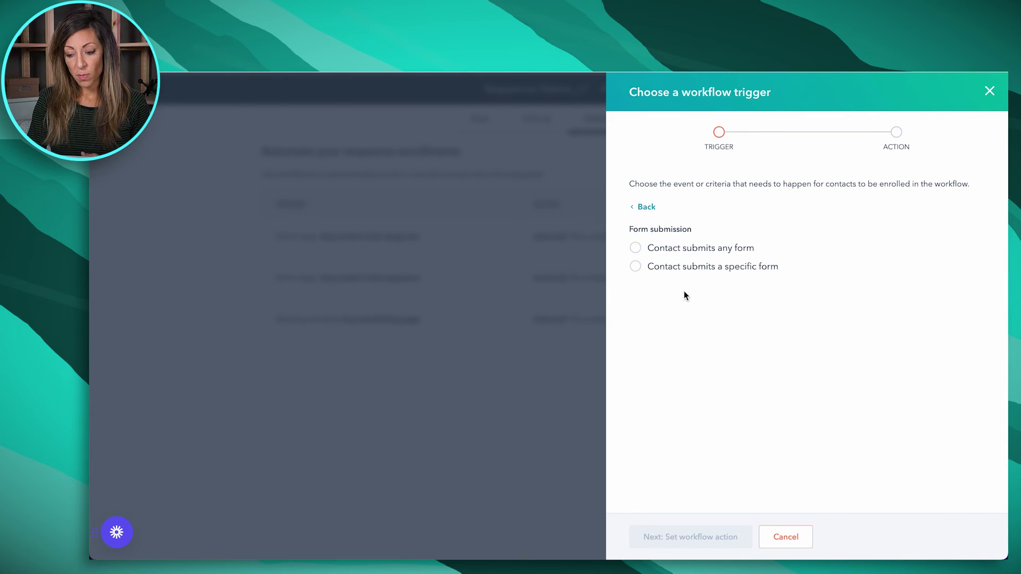
- Set the trigger to 'Contact submits a specific form' with the Meetings Link form
click(636, 268)
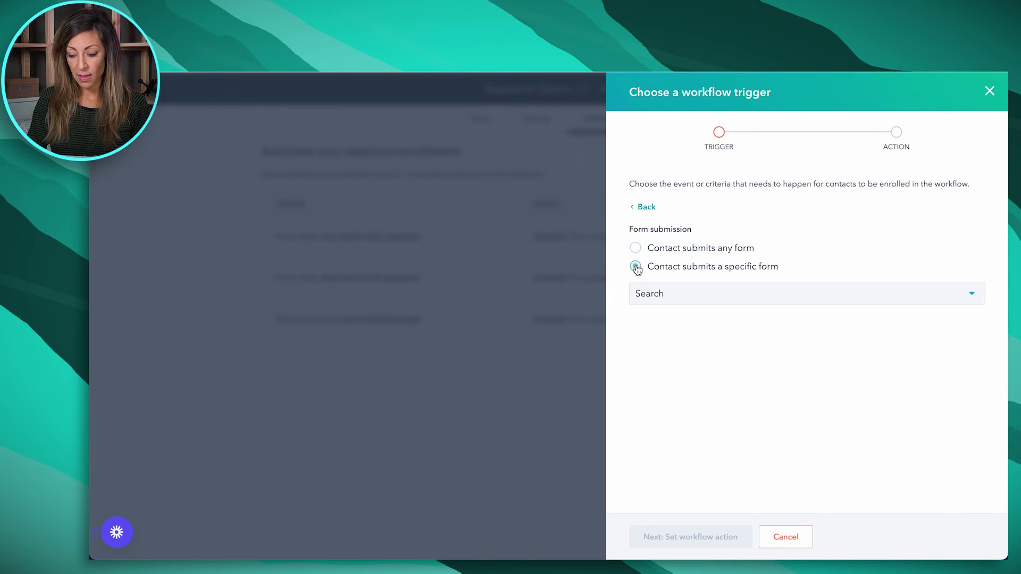
click(677, 296)
click(697, 425)
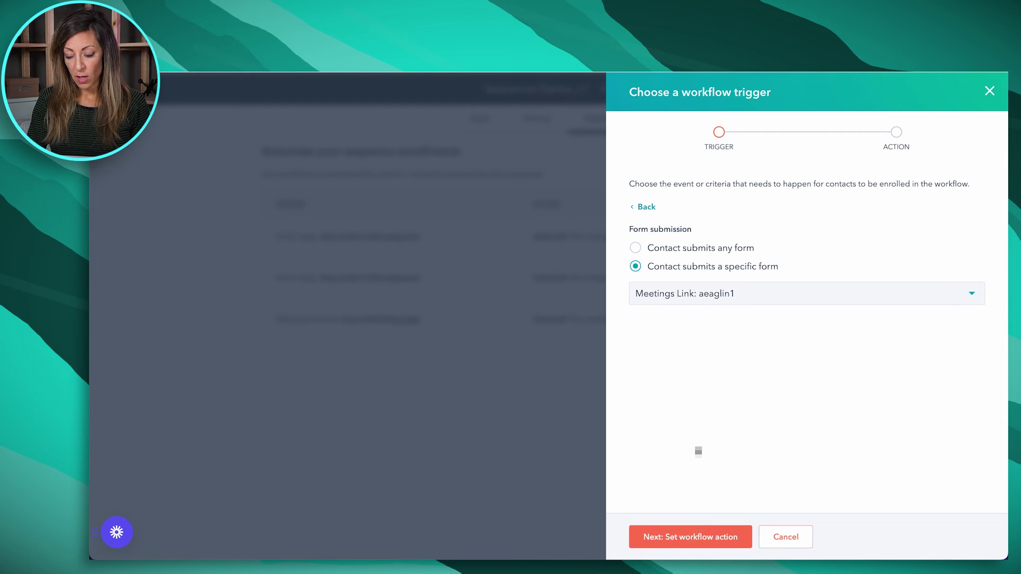
- Make the workflow's action Unenroll contact, create it, and turn it on
click(676, 539)
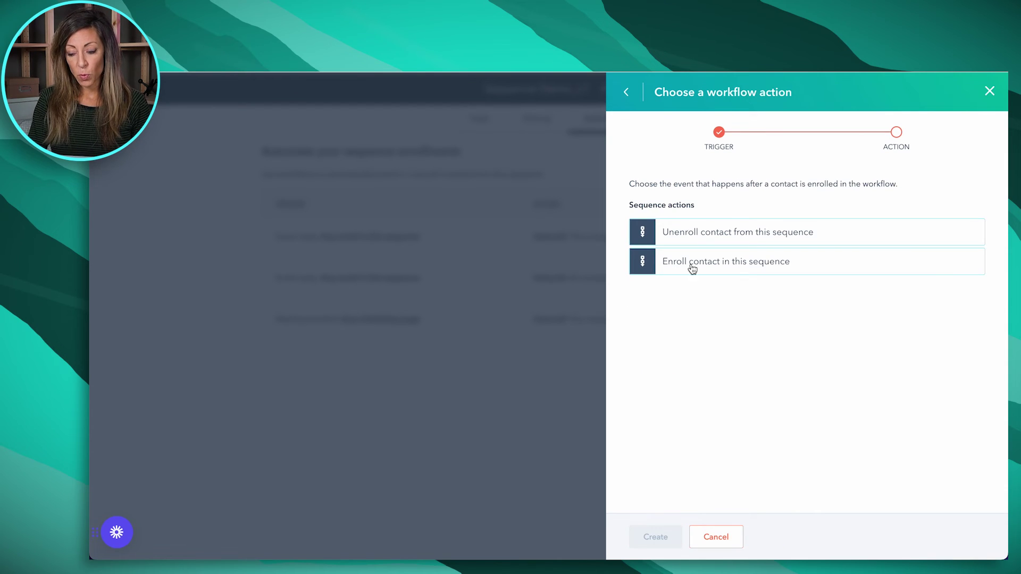
click(684, 234)
click(655, 537)
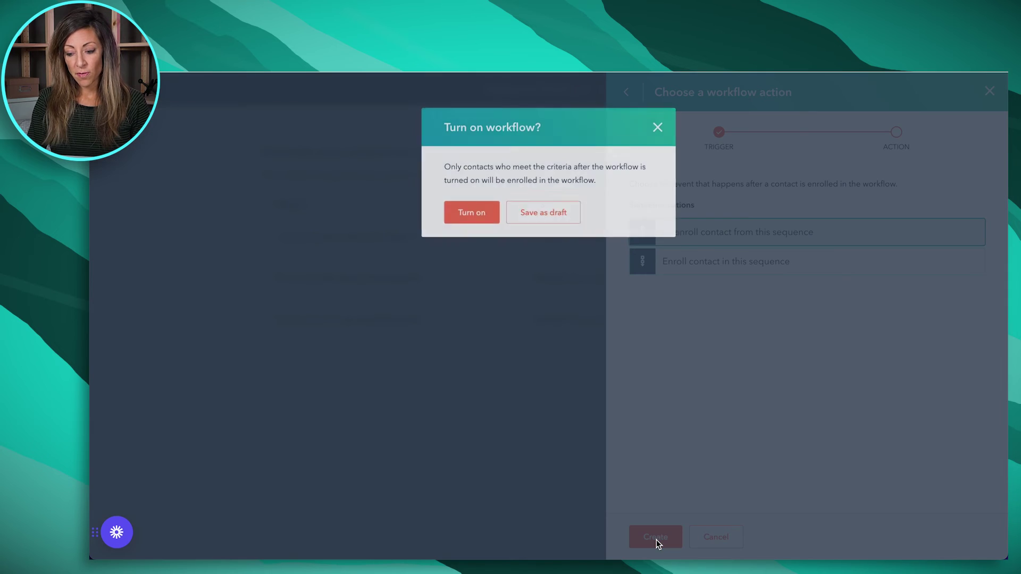
click(478, 217)
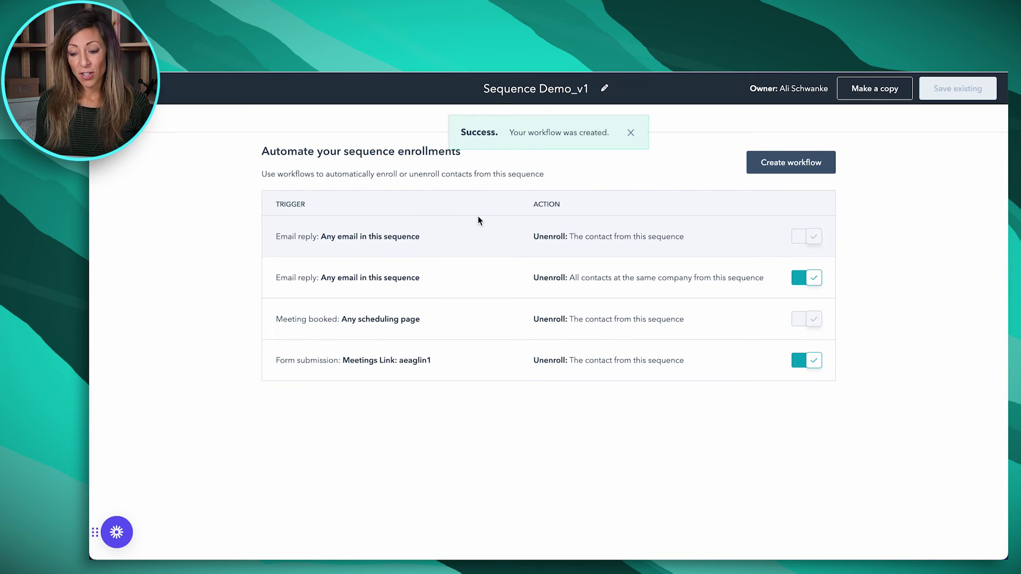